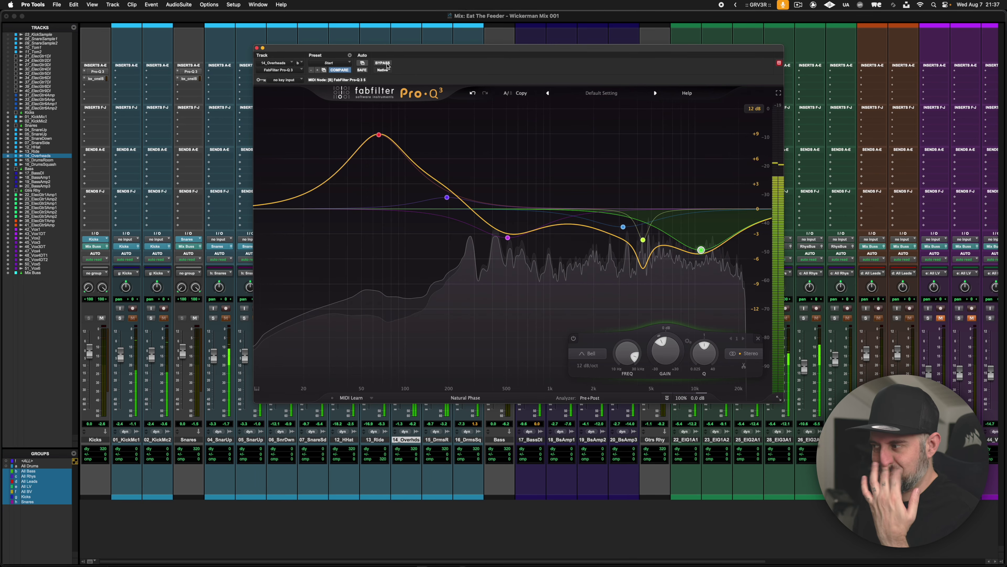
# Step: Compare the 14_Overheads sound with its Pro-Q 3 equalizer bypassed and active, leave it active and close the plug-in
pyautogui.click(387, 65)
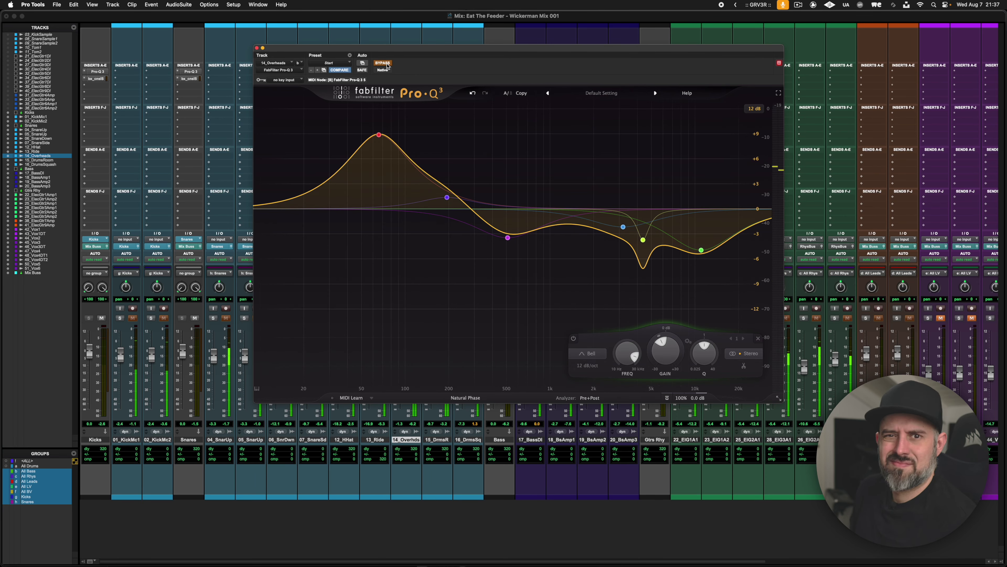
pyautogui.click(387, 64)
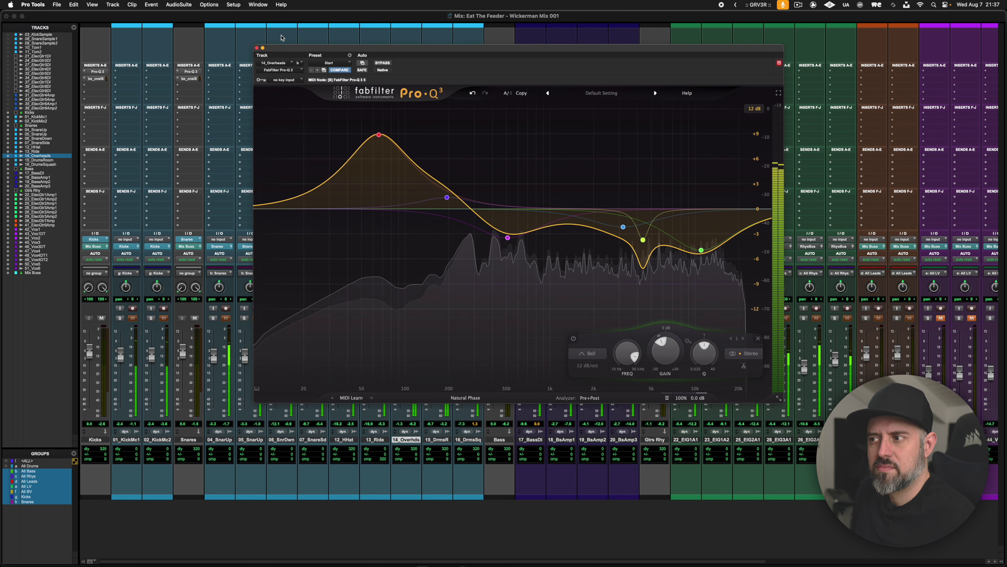
pyautogui.click(256, 48)
# Step: Take the bx_console SSL 4000 E insert on 14_Overheads out of bypass and close it
pyautogui.click(405, 85)
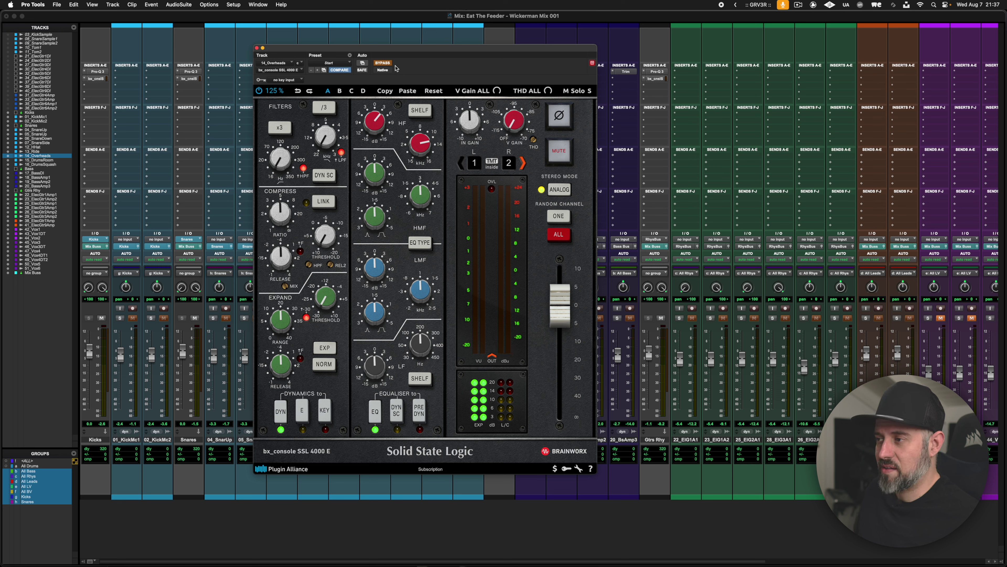
pyautogui.click(383, 63)
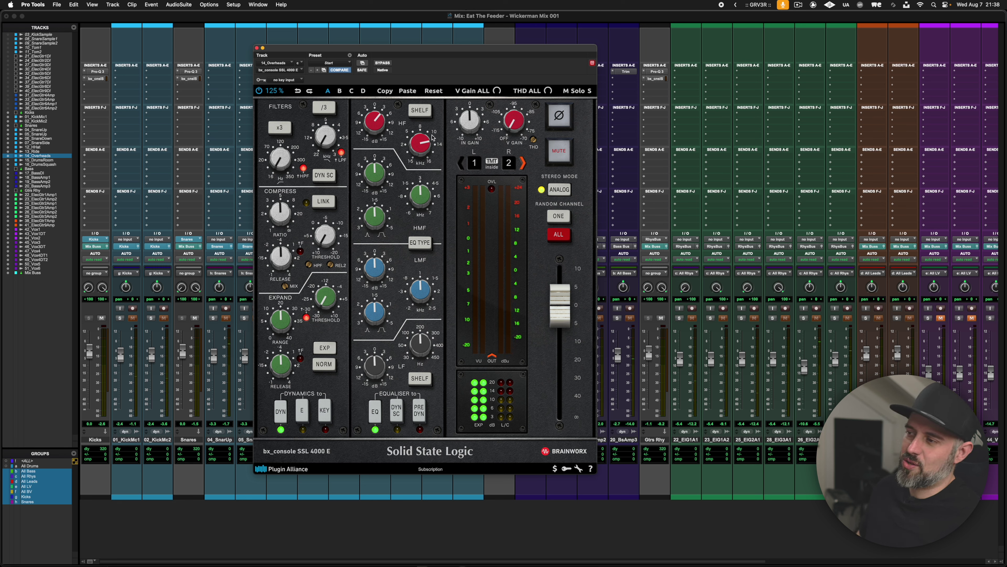
pyautogui.click(256, 48)
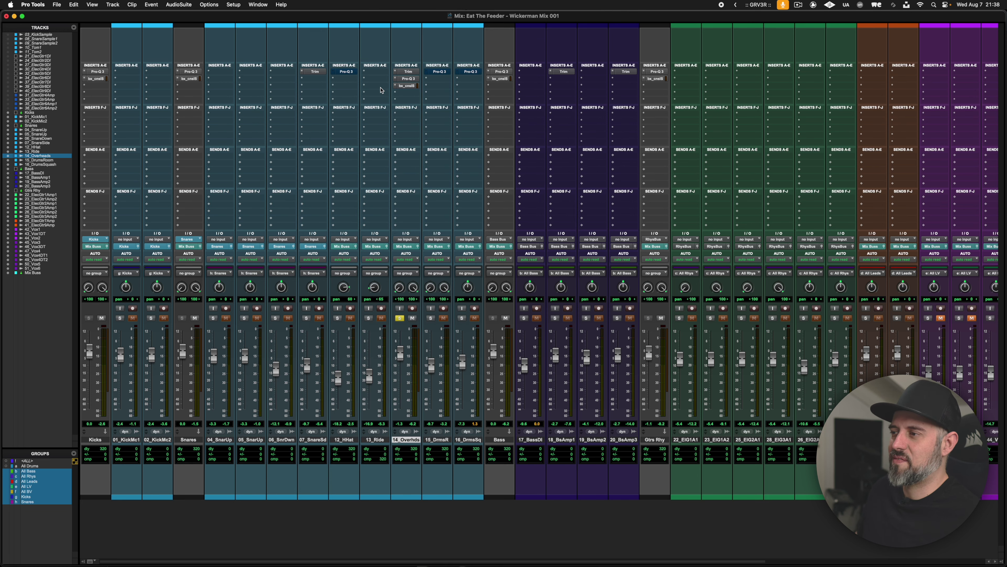
# Step: Review the Pro-Q 3 curve and the bx_console SSL 4000 E settings on the 14_Overheads track
pyautogui.click(410, 80)
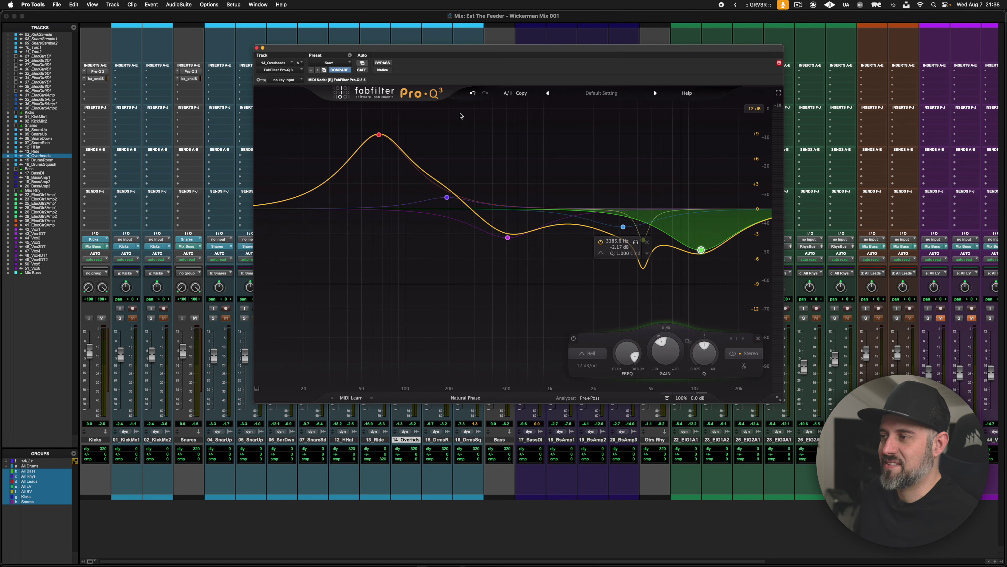
pyautogui.moveTo(423, 50); pyautogui.dragTo(391, 157)
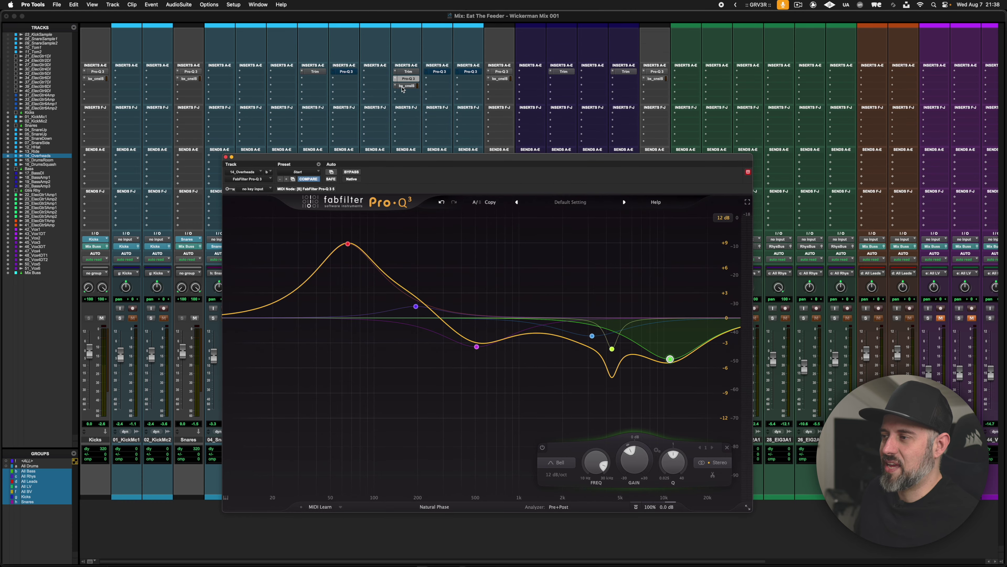
pyautogui.click(404, 86)
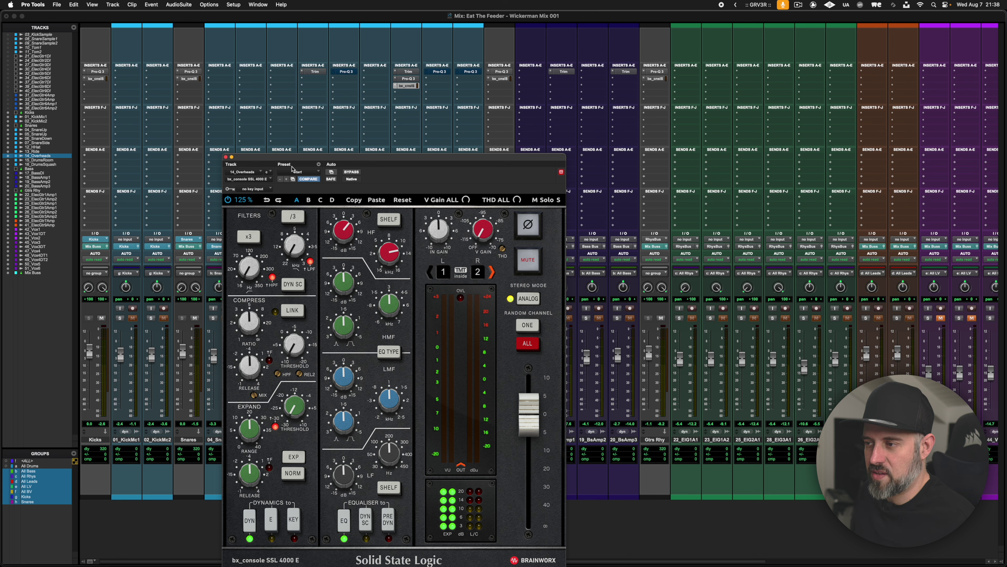
pyautogui.click(225, 157)
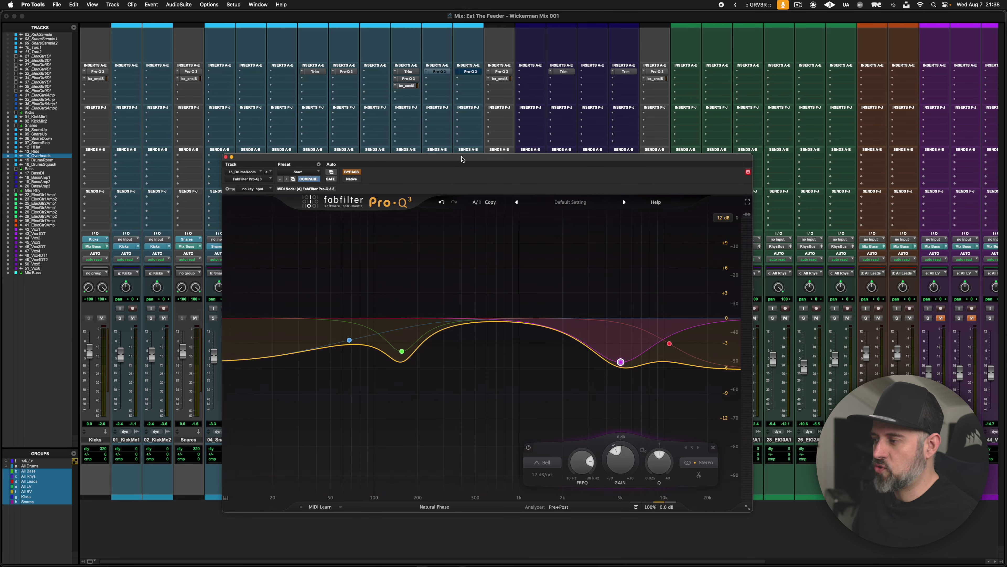
# Step: Examine the bypassed Pro-Q 3 curves on the drum room and drum squash tracks
pyautogui.click(225, 157)
pyautogui.click(469, 72)
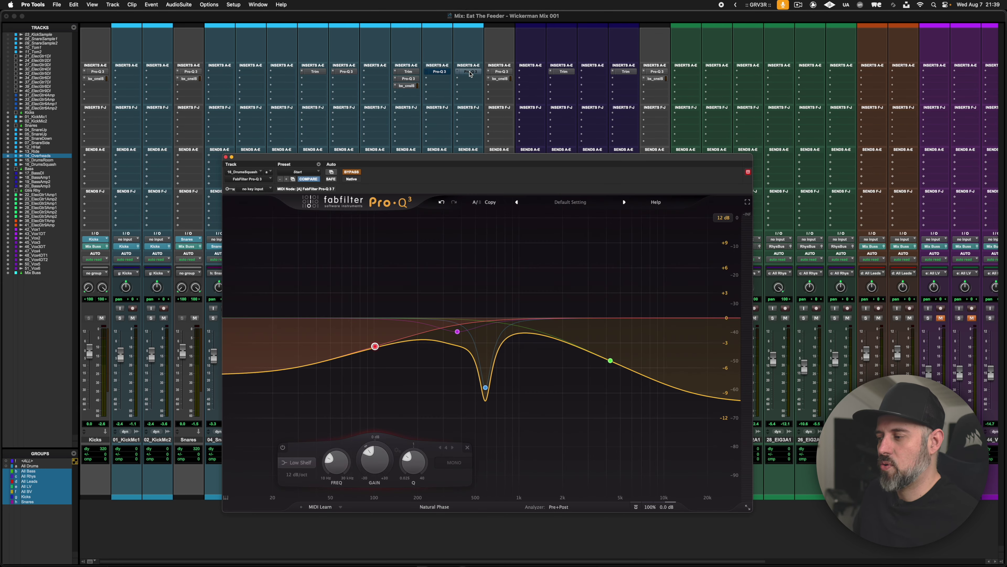
pyautogui.click(226, 157)
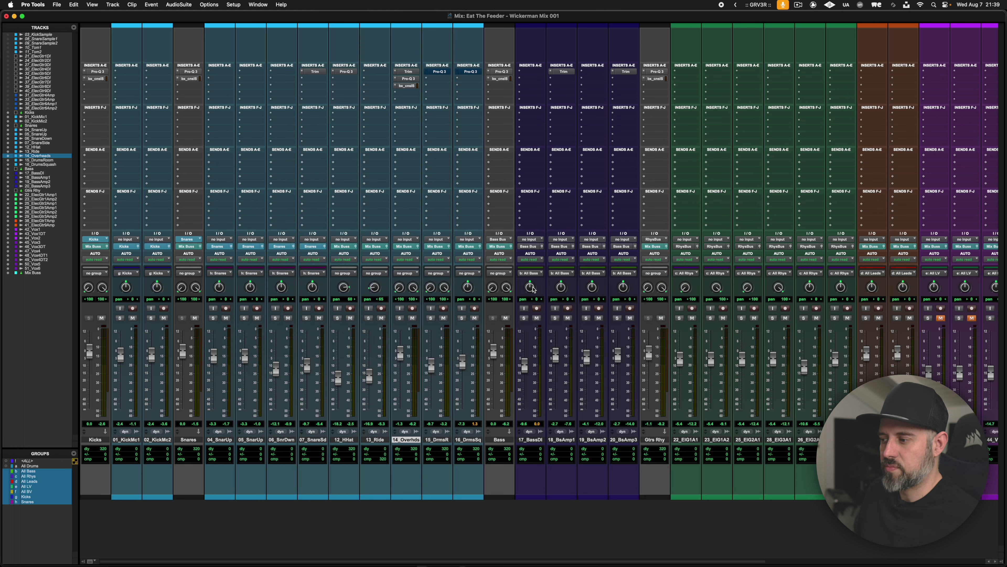
# Step: Solo the drum squash track and take its Pro-Q 3 equalizer out of bypass
pyautogui.click(462, 319)
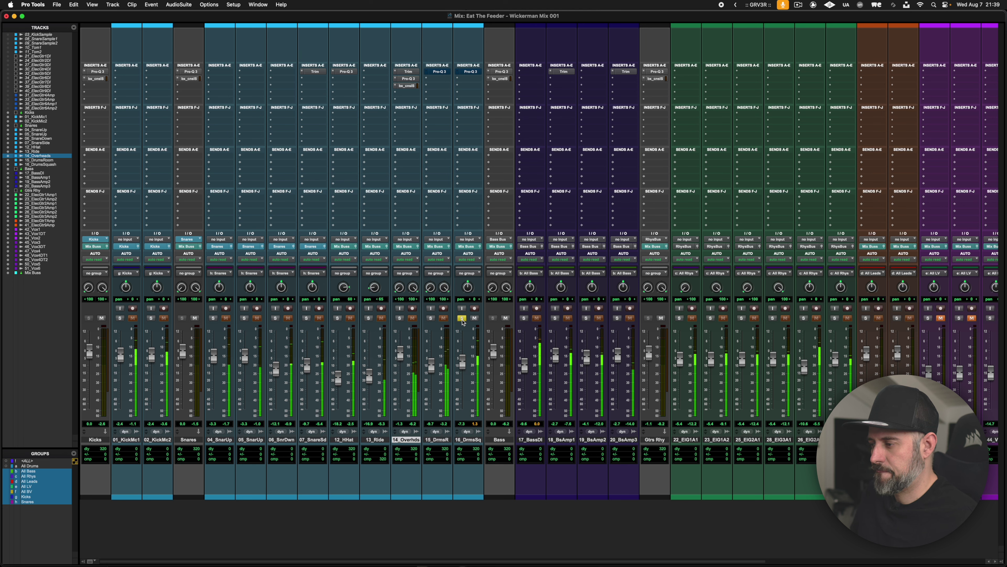
pyautogui.click(470, 71)
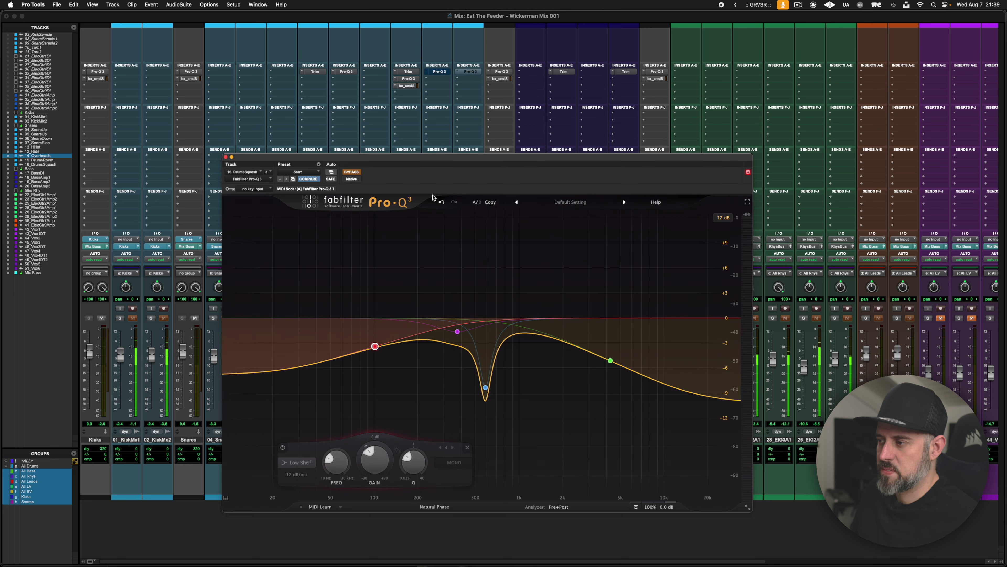
pyautogui.click(358, 175)
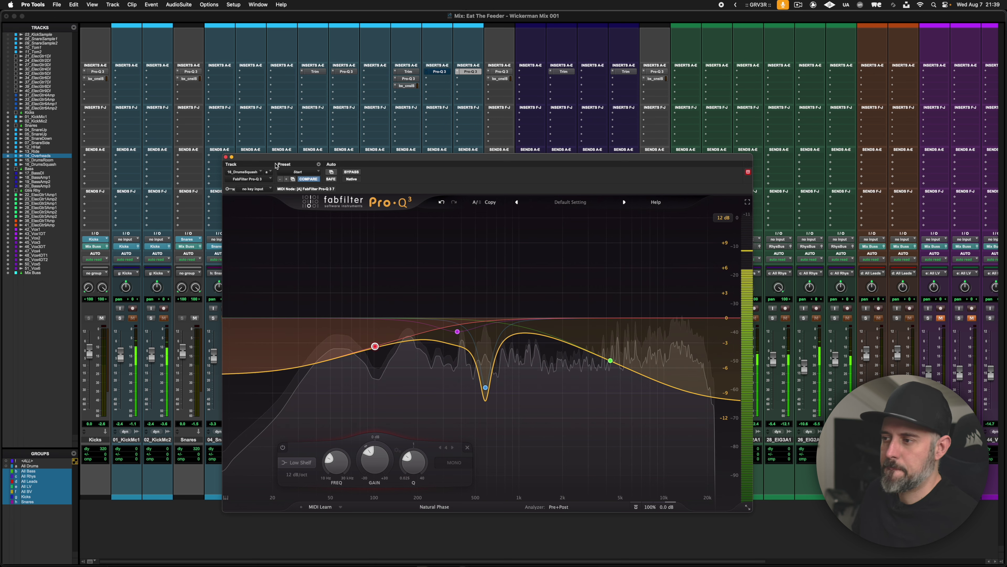
pyautogui.click(226, 157)
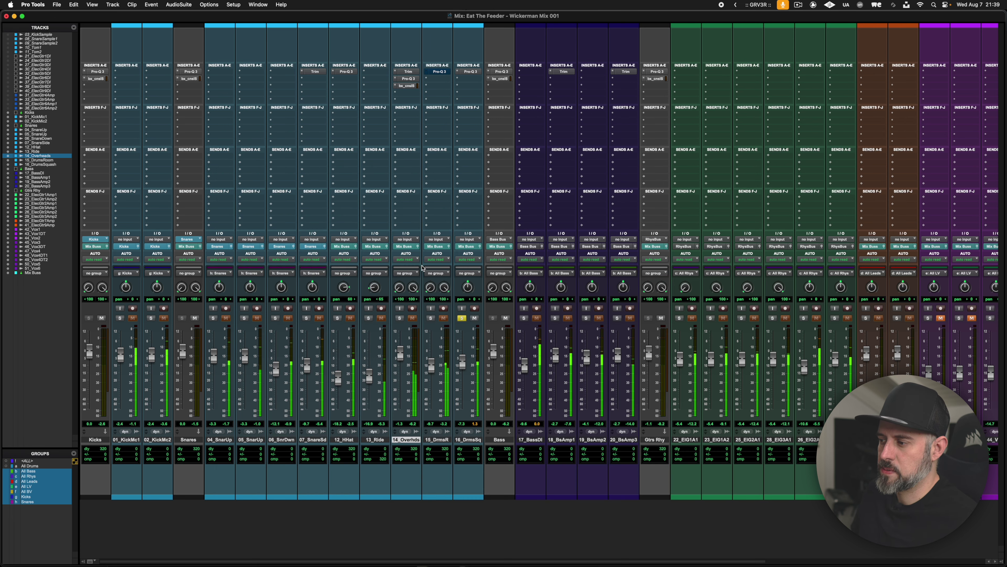
# Step: Solo the drum room track instead of the squash track and take its Pro-Q 3 equalizer out of bypass
pyautogui.click(431, 318)
pyautogui.click(461, 317)
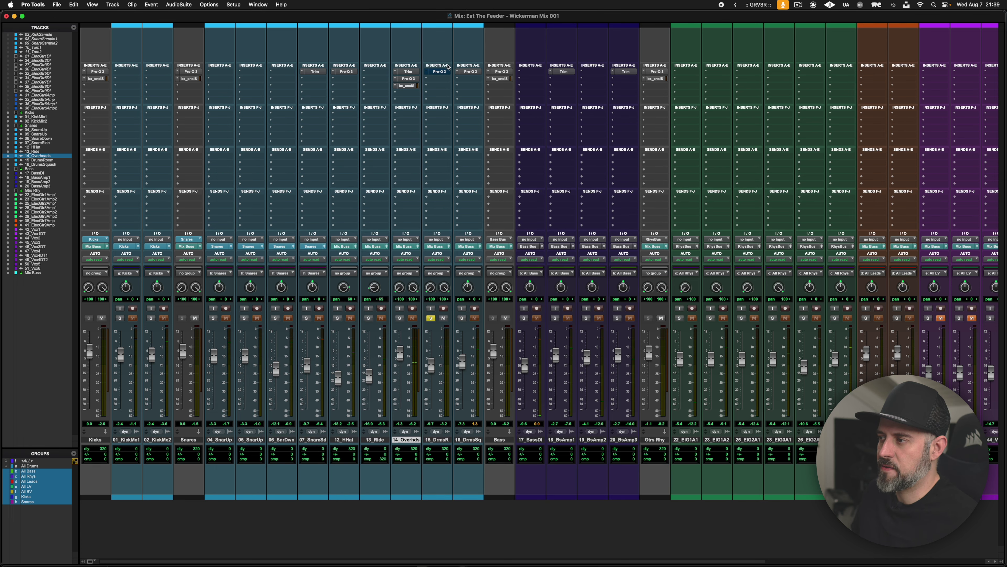
pyautogui.click(441, 72)
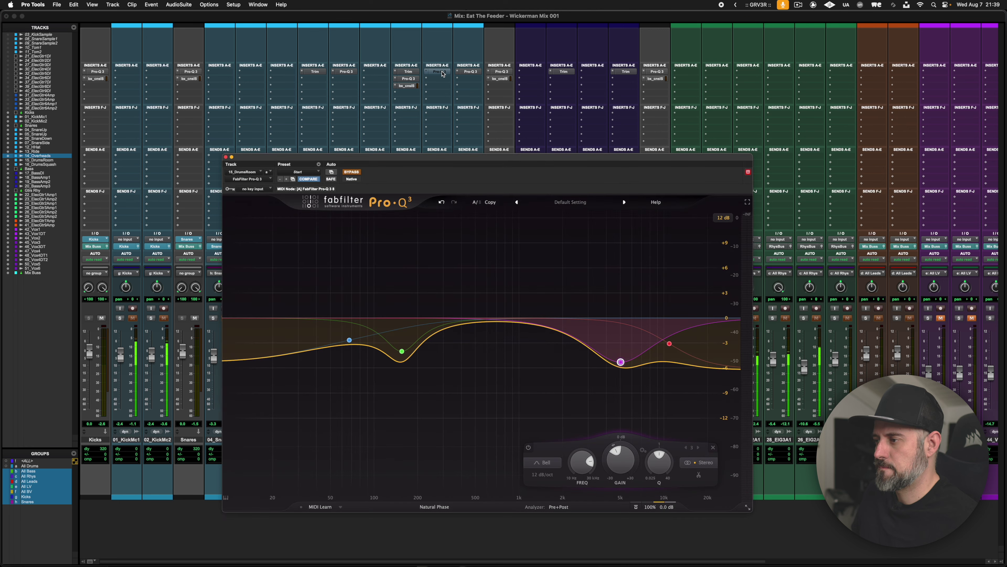
pyautogui.click(352, 171)
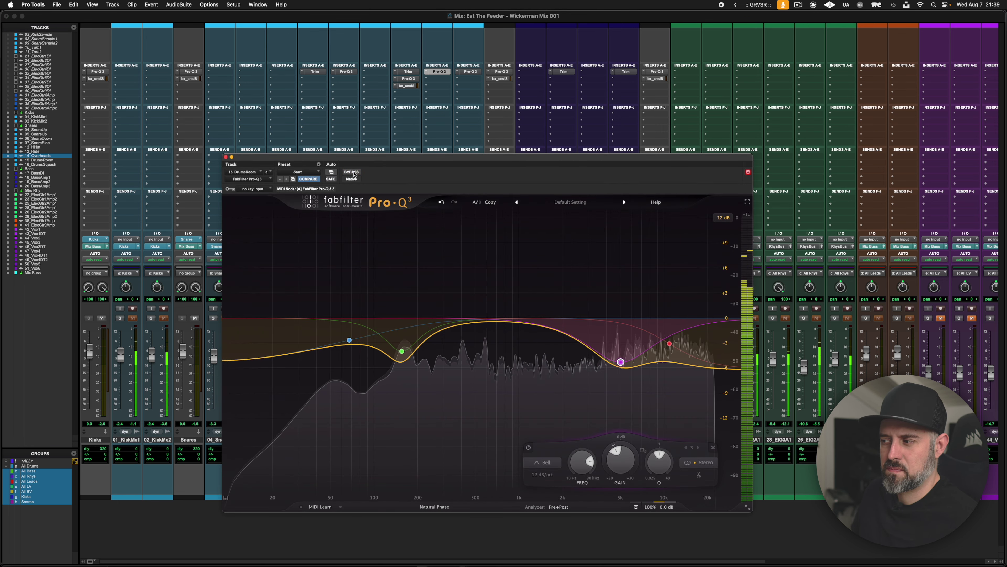
pyautogui.click(351, 172)
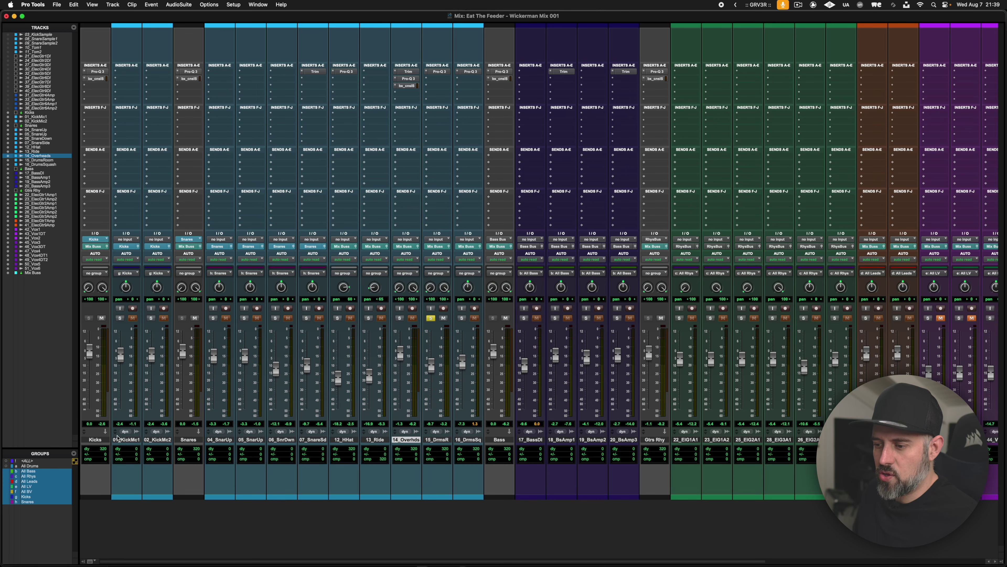
# Step: Select all drum tracks from Kicks to the drum squash track, toggle solo across the selection and start playback
pyautogui.click(117, 437)
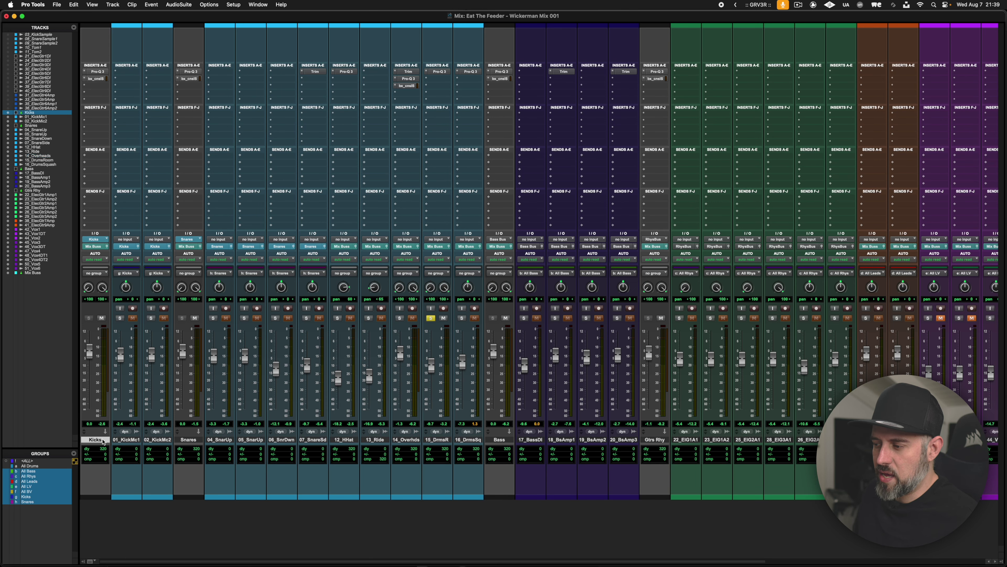
pyautogui.keyDown('shift'); pyautogui.click(468, 439); pyautogui.keyUp('shift')
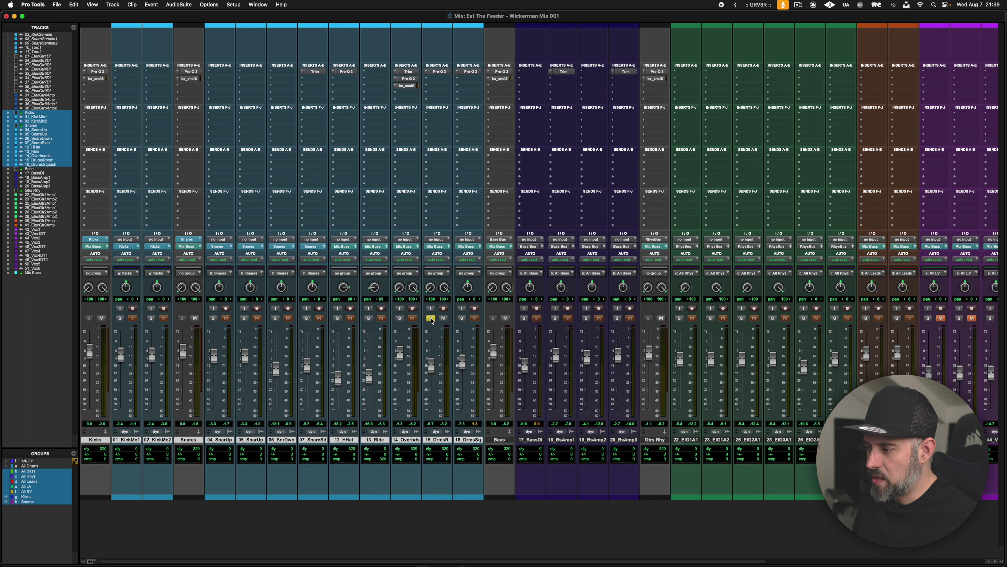
pyautogui.keyDown('alt'); pyautogui.keyDown('shift'); pyautogui.click(431, 318); pyautogui.keyUp('shift'); pyautogui.keyUp('alt')
pyautogui.press('space')
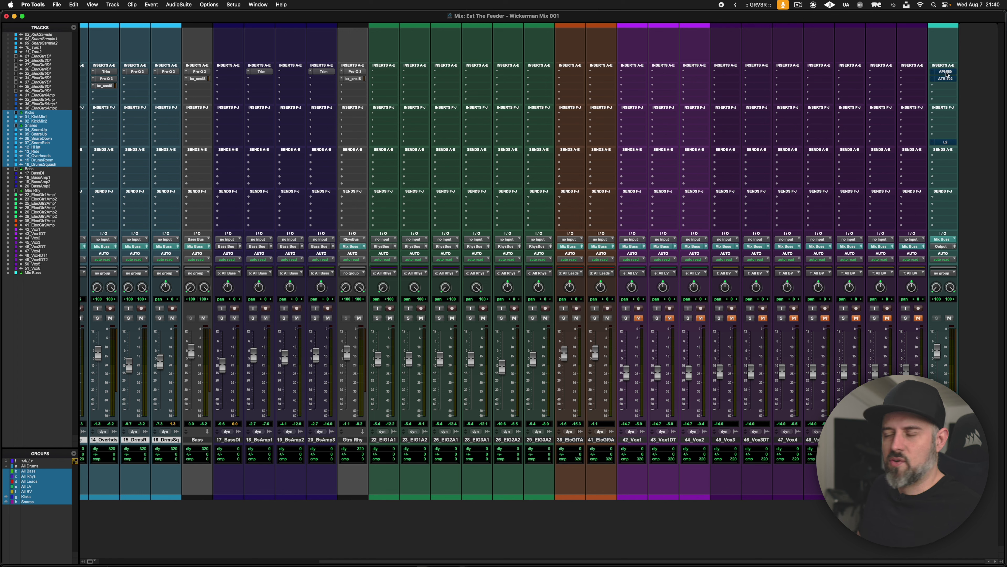
# Step: Activate the UAD API 560 equalizer on the Mix Buss with its power on, then close it
pyautogui.click(945, 72)
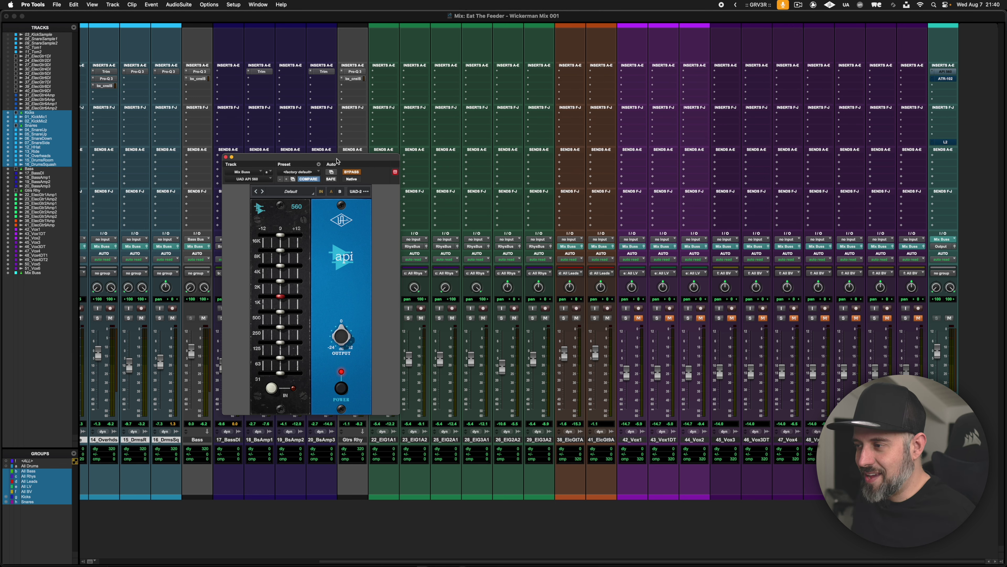
pyautogui.moveTo(337, 161); pyautogui.dragTo(492, 80)
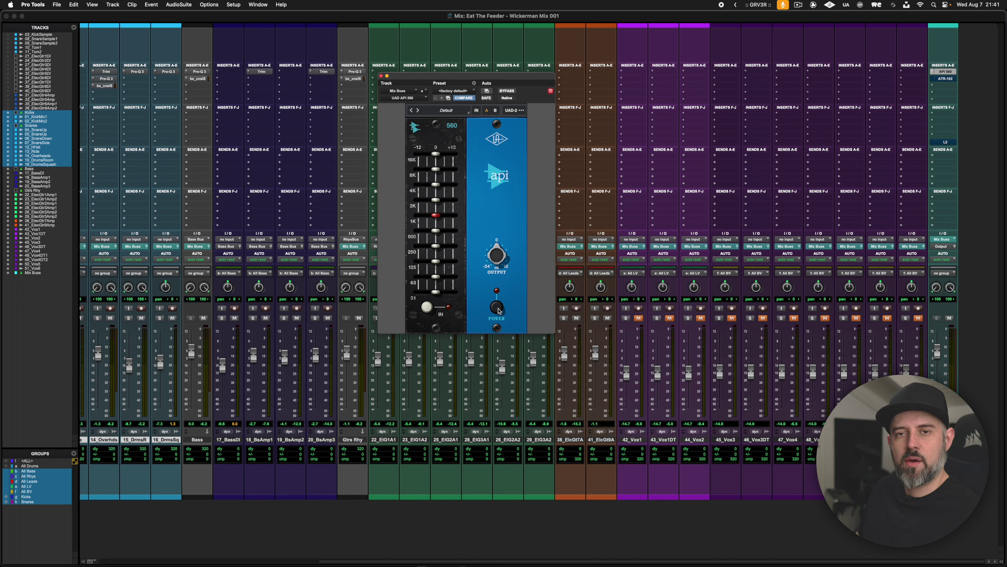
pyautogui.click(503, 334)
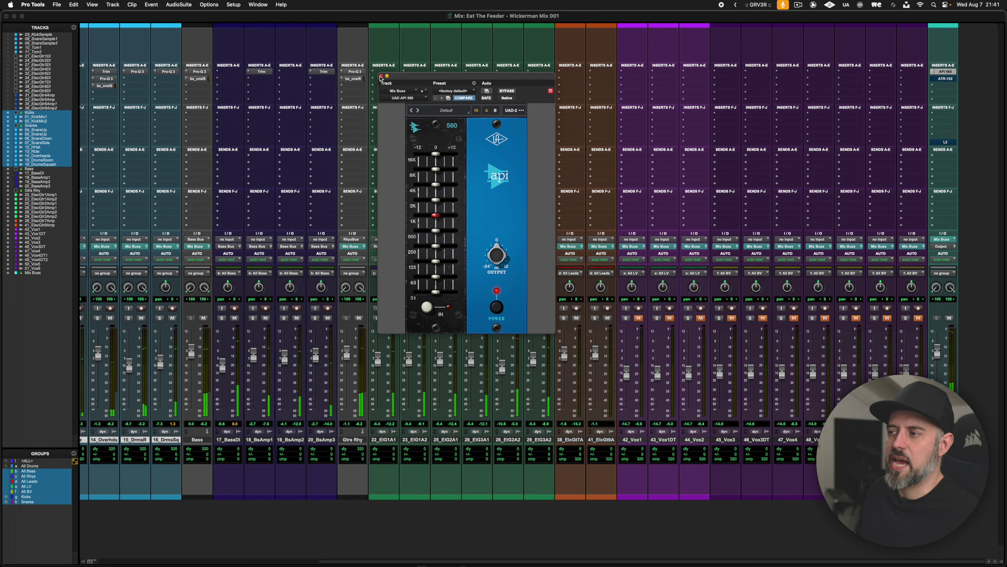
pyautogui.click(381, 76)
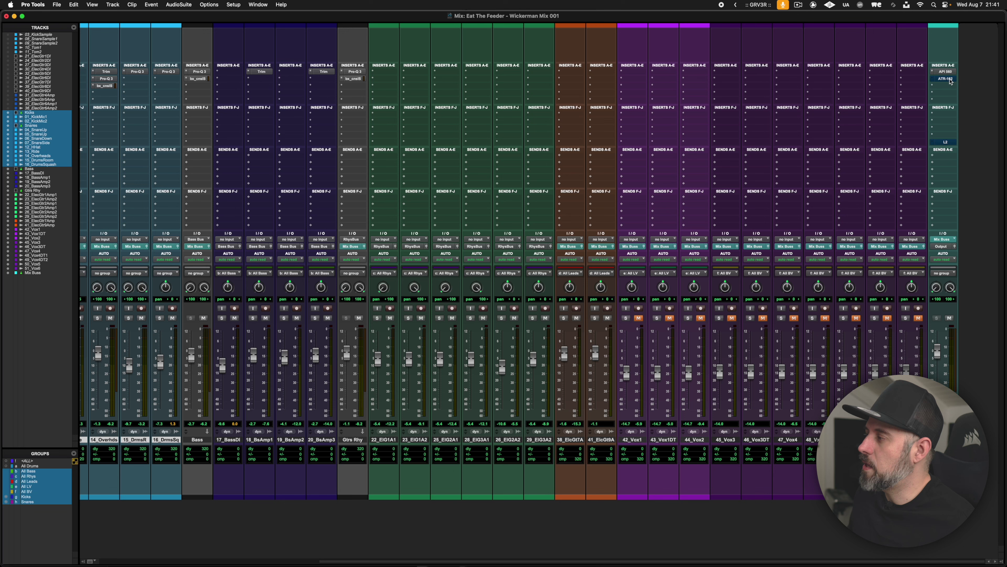
# Step: Activate the UAD Ampex ATR-102 tape plug-in on the Mix Buss, comparing the mix with it in and out
pyautogui.click(948, 79)
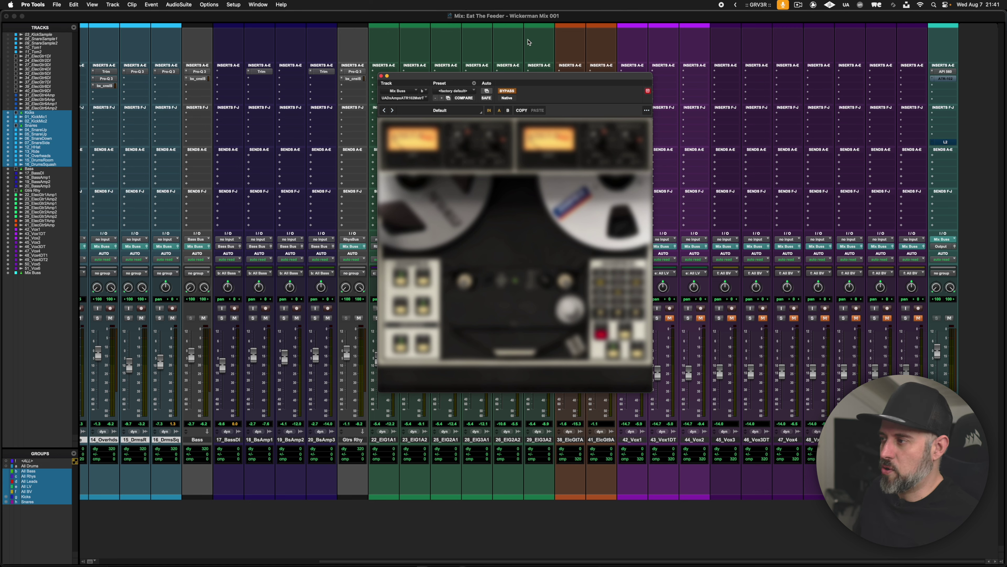
pyautogui.moveTo(573, 78); pyautogui.dragTo(539, 94)
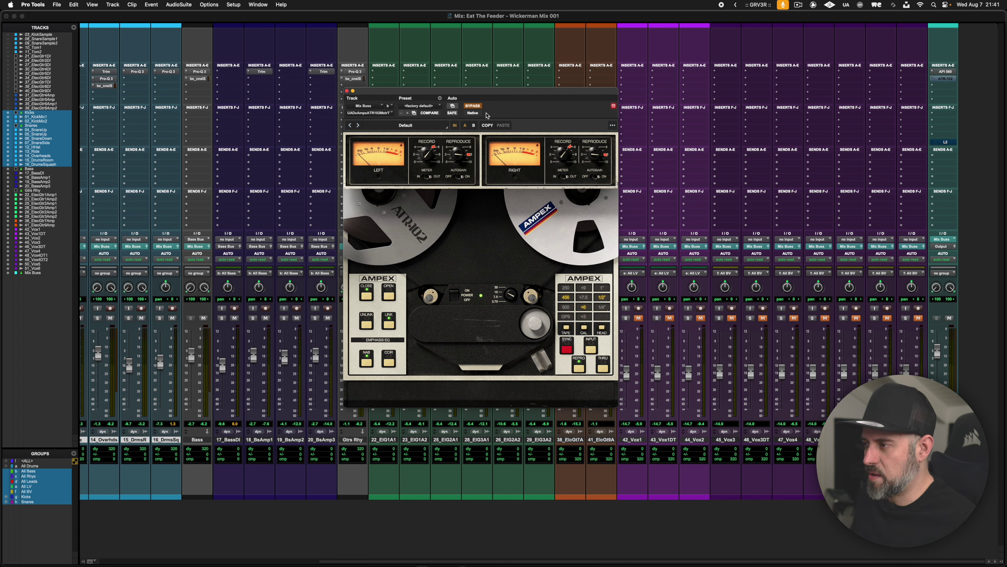
pyautogui.click(454, 126)
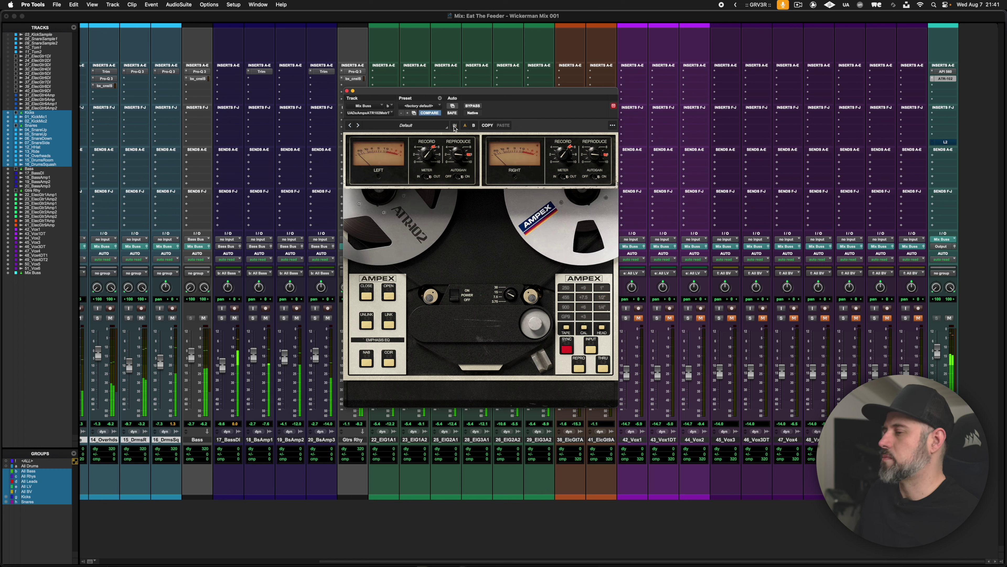
pyautogui.click(454, 126)
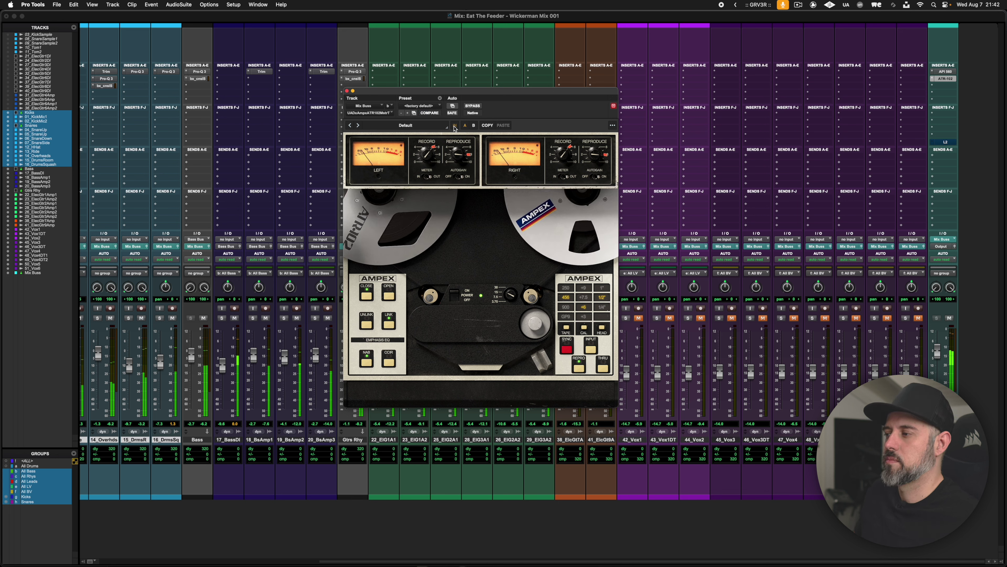
pyautogui.click(454, 125)
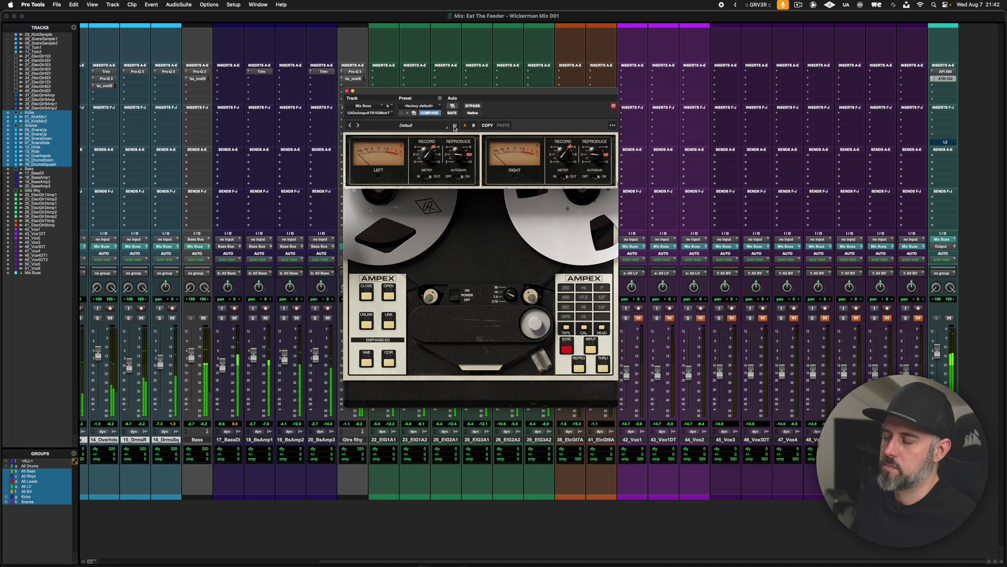
pyautogui.click(455, 125)
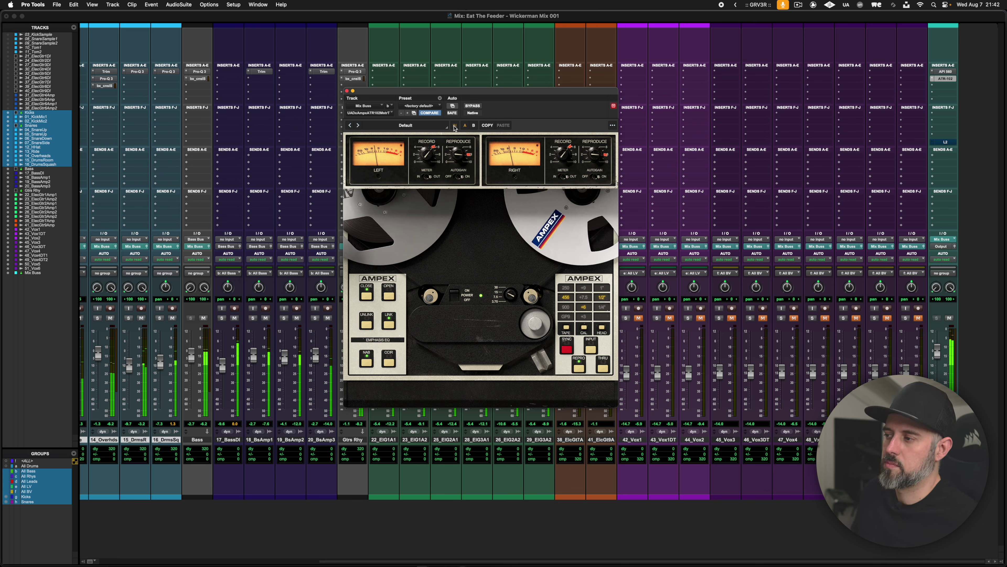
pyautogui.click(346, 91)
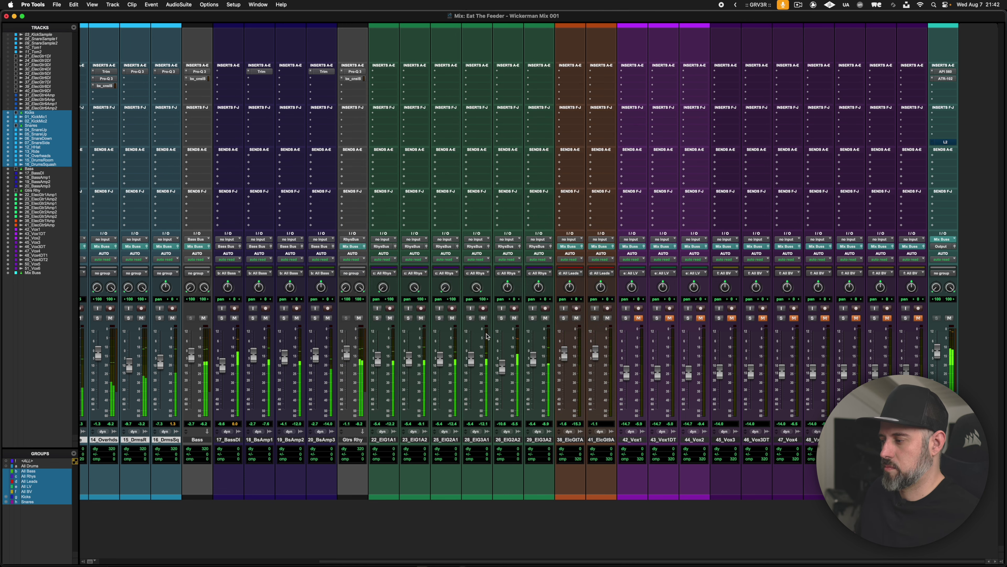